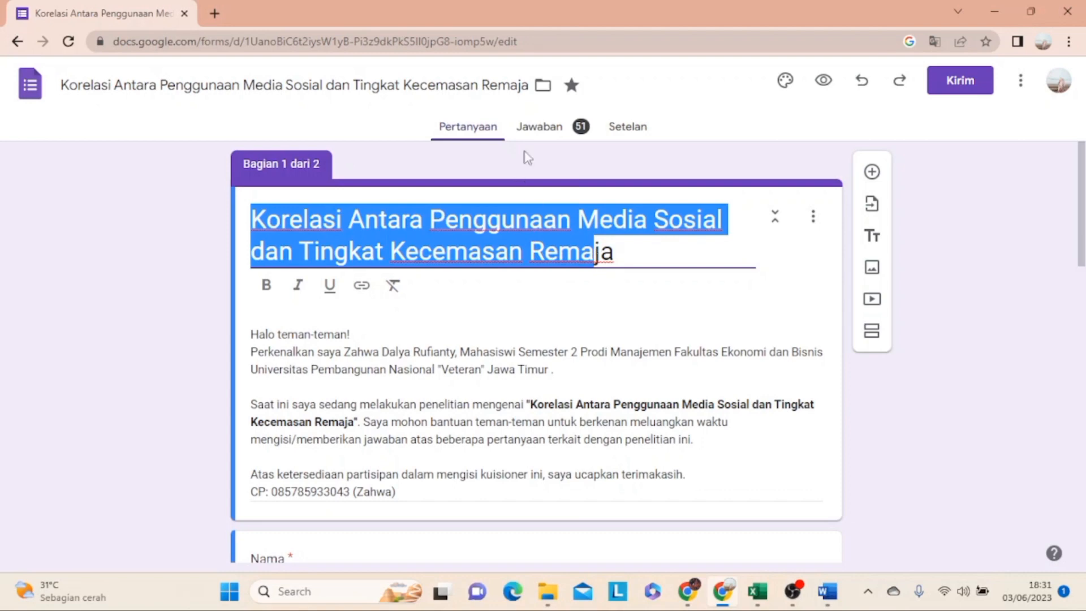
Step: Open the form's responses and look through the summary charts down to the mental health score questions
click(541, 130)
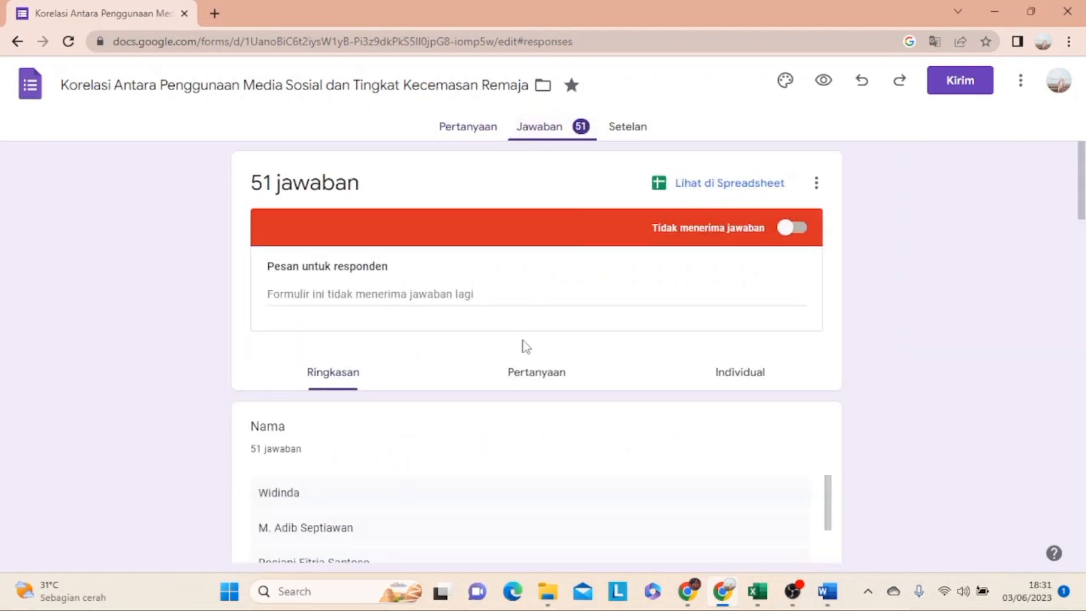
scroll(525, 346, down, 20)
scroll(525, 346, down, 8)
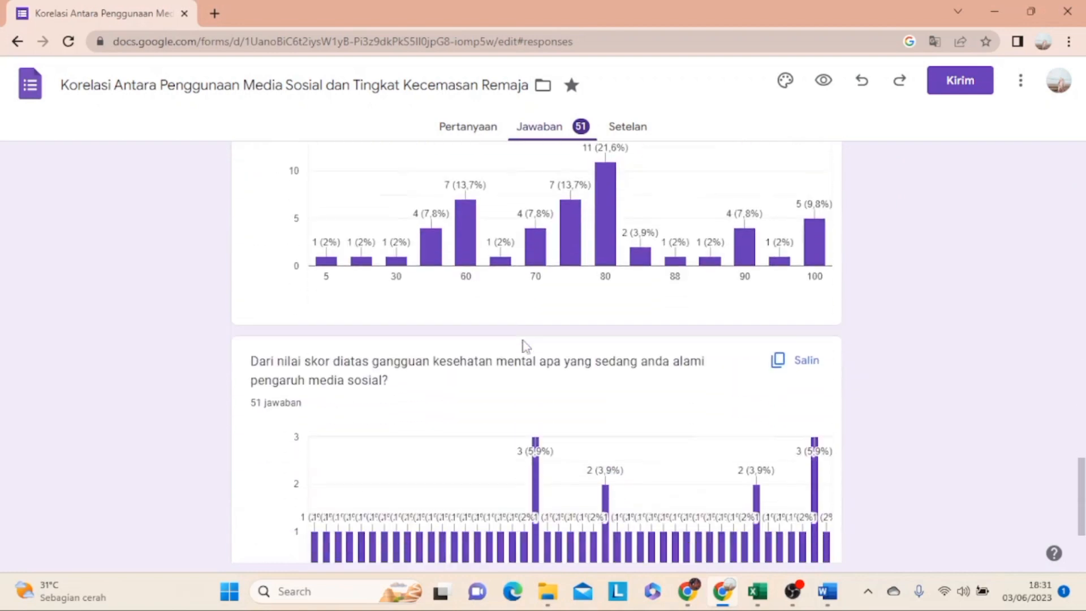
scroll(525, 346, down, 3)
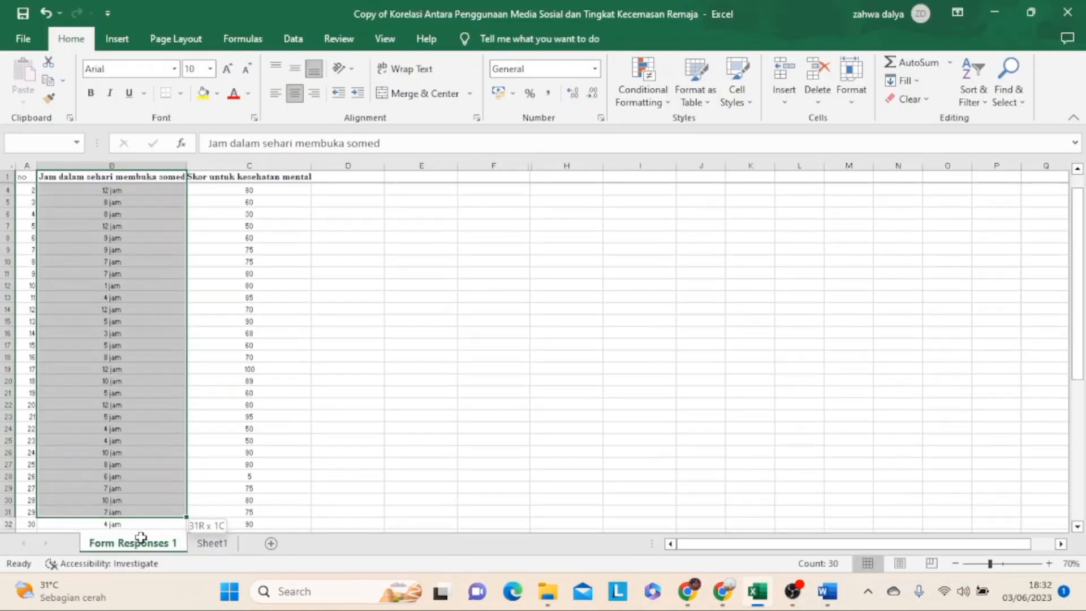
Step: In the Excel response sheet, copy the daily social media hours column from its header down to row 37
drag(145, 537, 145, 473)
right_click(146, 472)
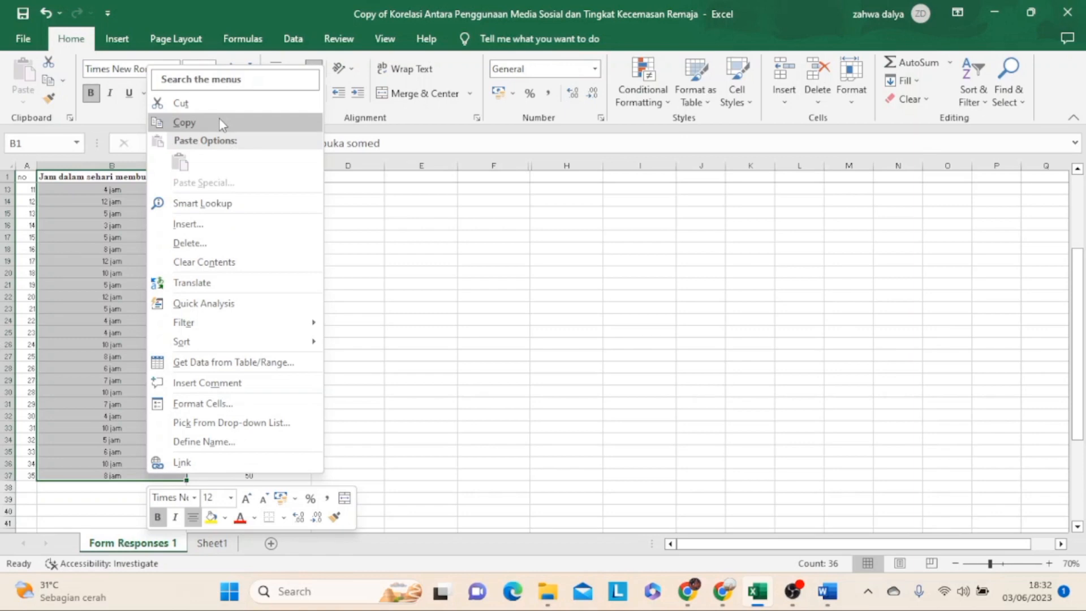
Step: Switch to the Statistics Kingdom correlation calculator in Chrome and highlight the names of both variables
click(687, 591)
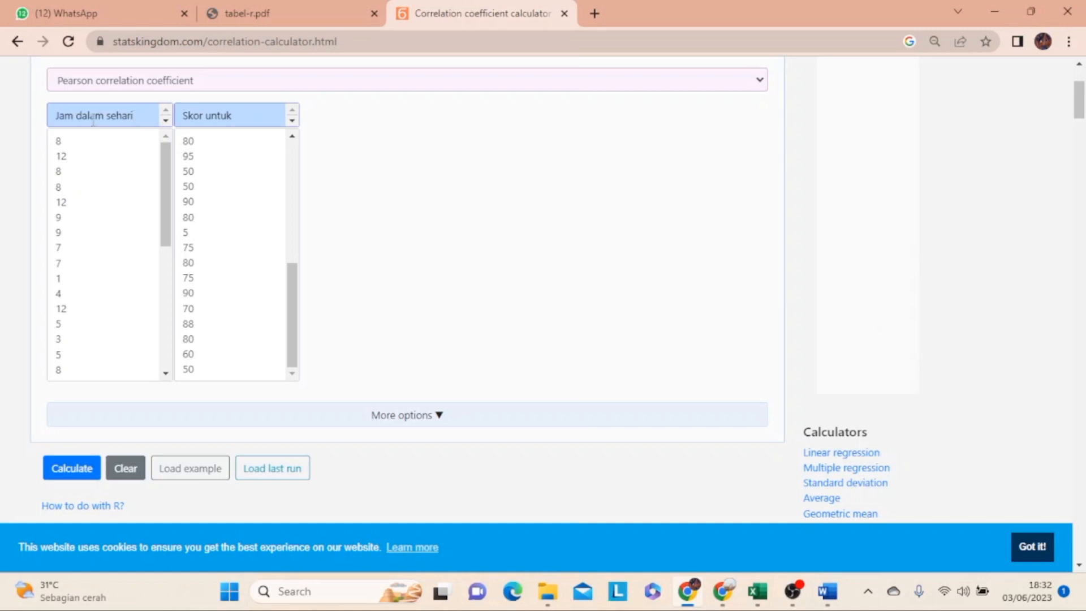
drag(56, 115, 141, 129)
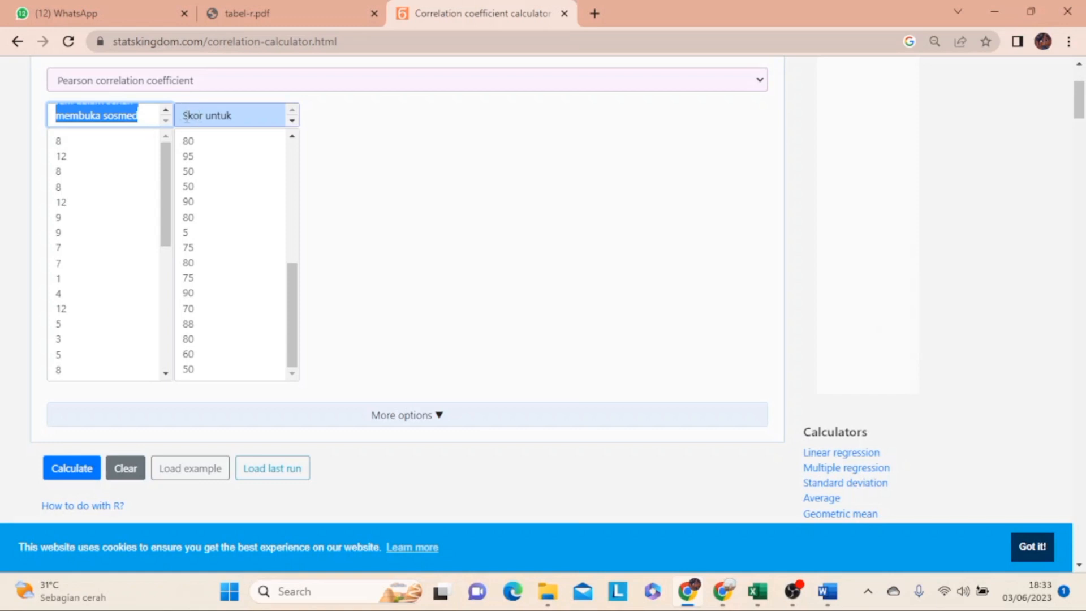
drag(185, 115, 270, 131)
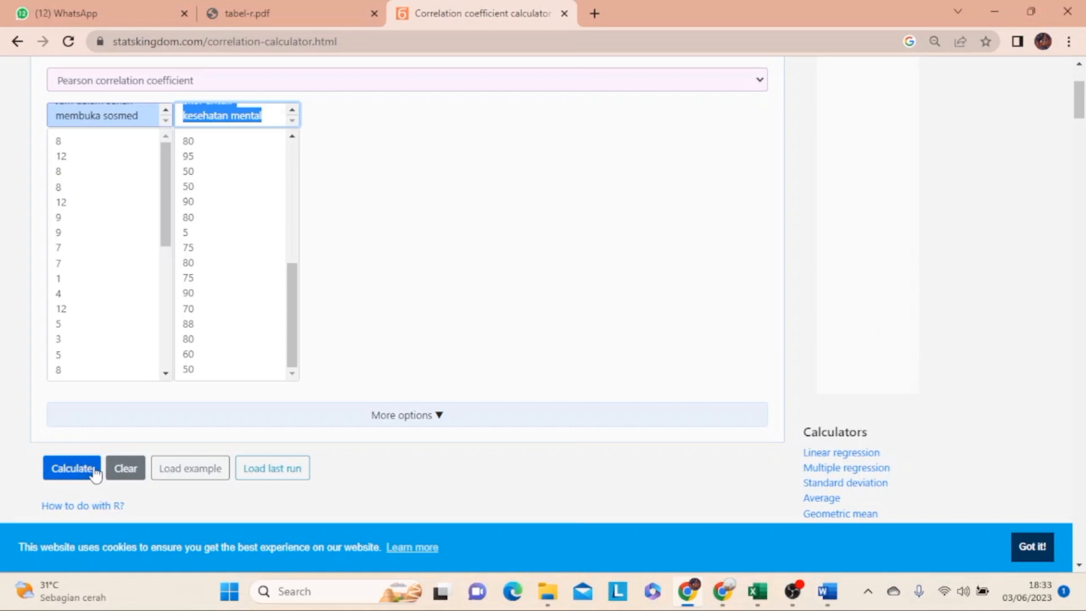
Step: Enlarge the correlation results and highlight the Pearson correlation coefficient (r) label and its value
scroll(119, 448, down, 5)
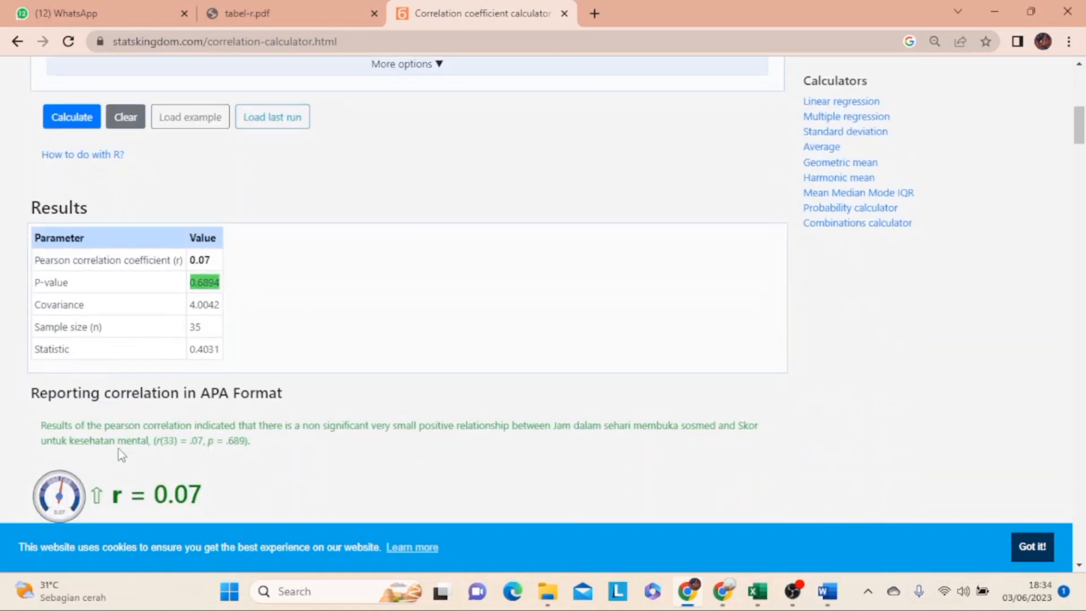
key(ctrl+plus)
key(ctrl+plus)
key(ctrl+plus)
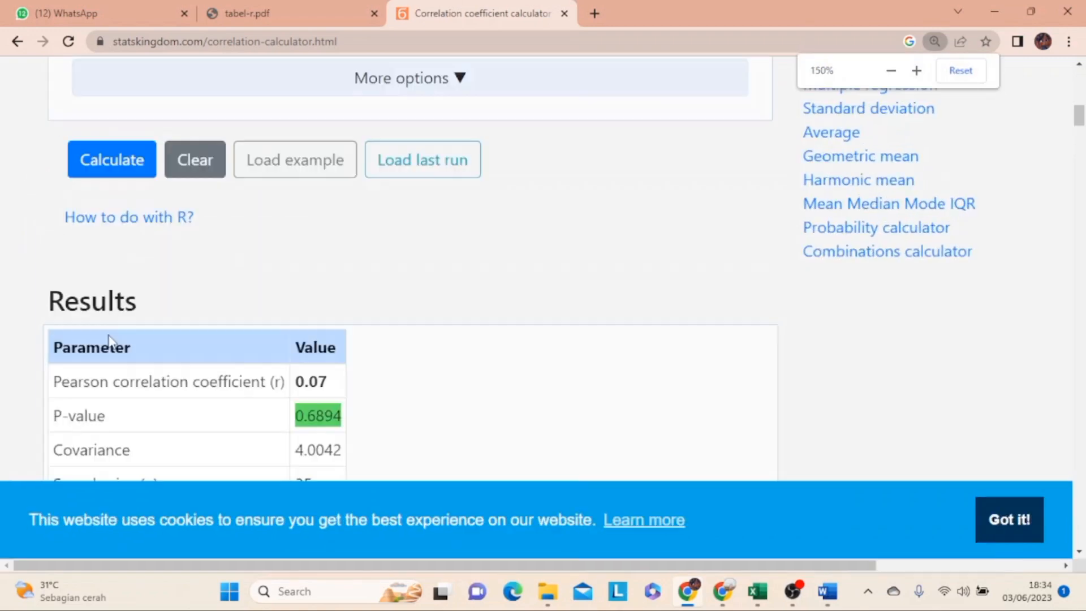
scroll(109, 335, down, 5)
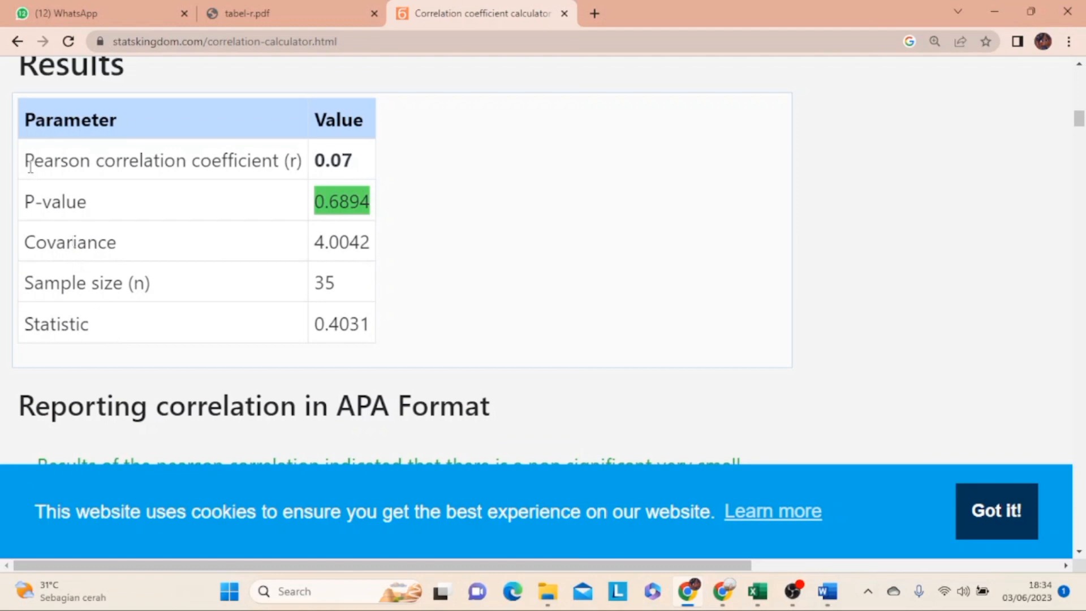
drag(26, 164, 284, 170)
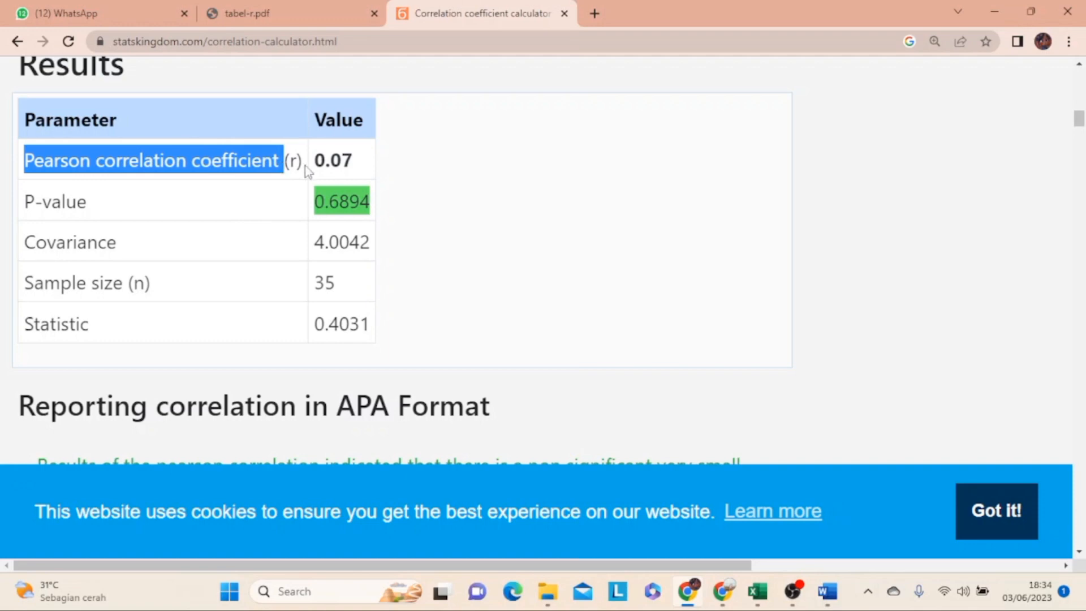
drag(318, 160, 357, 164)
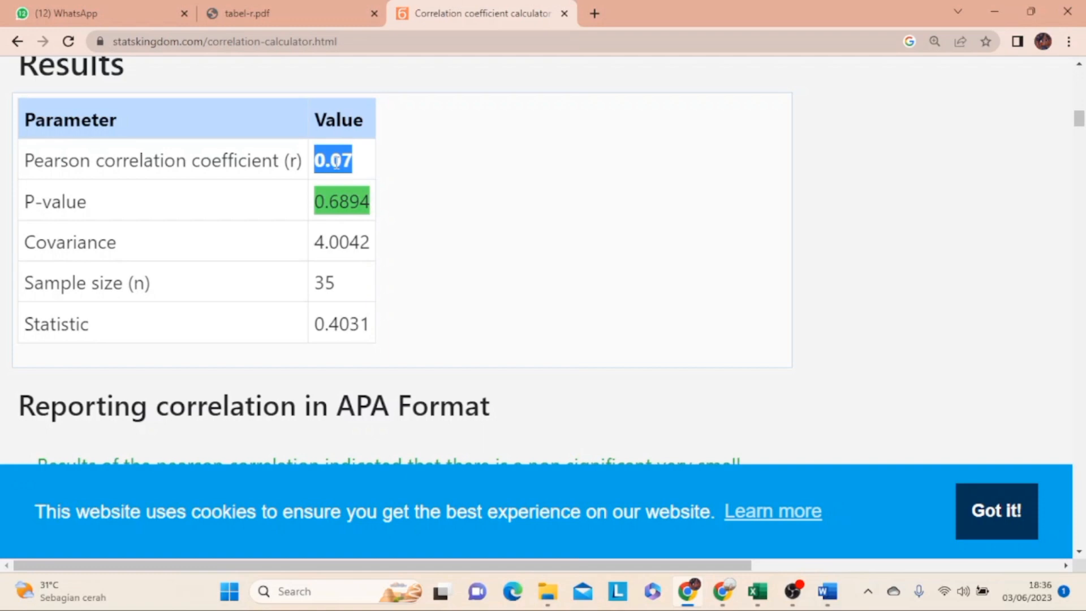
Step: View the r table in tabel-r.pdf, then return to the correlation results and highlight the sample size (n)
click(260, 12)
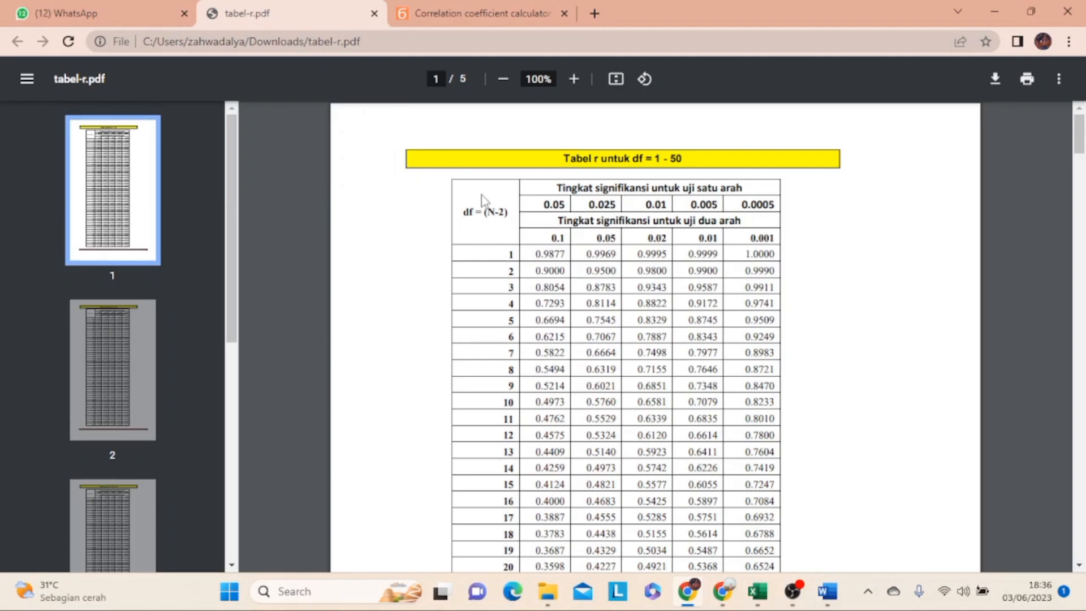
click(456, 22)
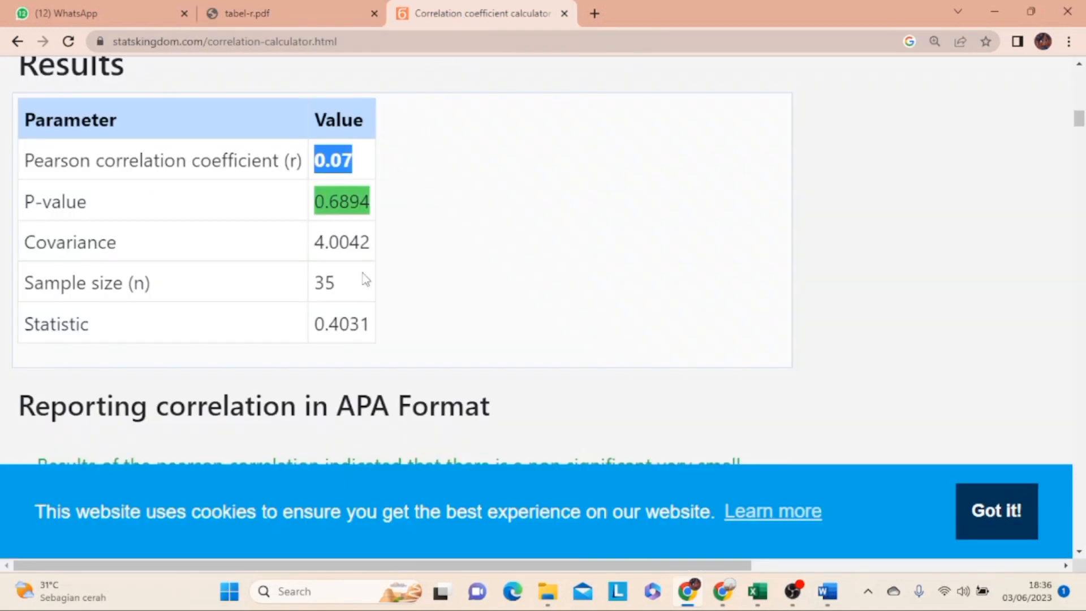
drag(315, 281, 335, 281)
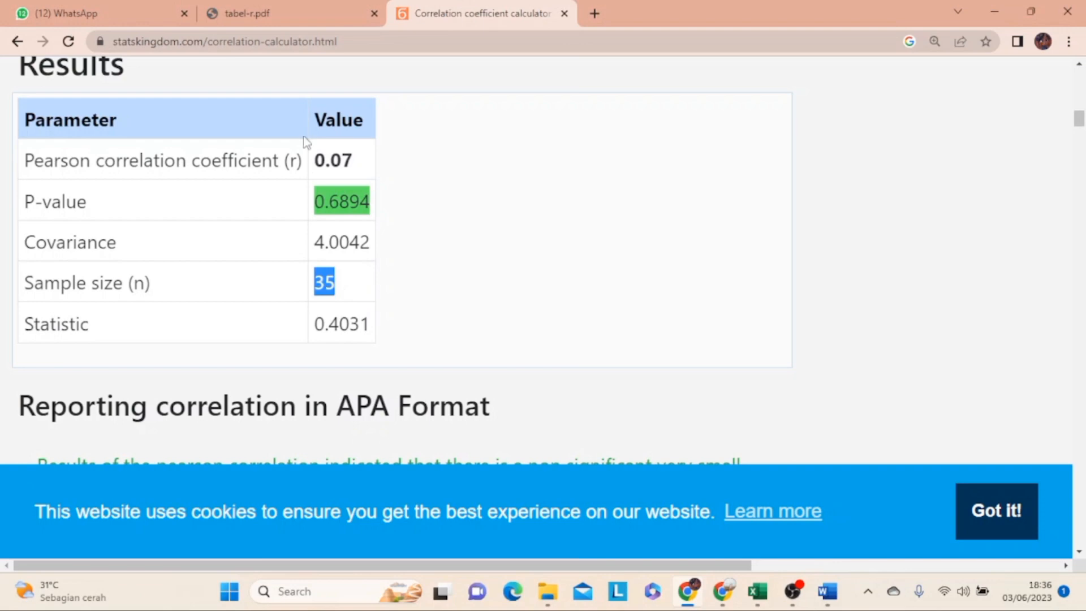
Step: In tabel-r.pdf, look up and highlight the critical r value in row 35 at the two-tailed 0.05 significance level
click(310, 11)
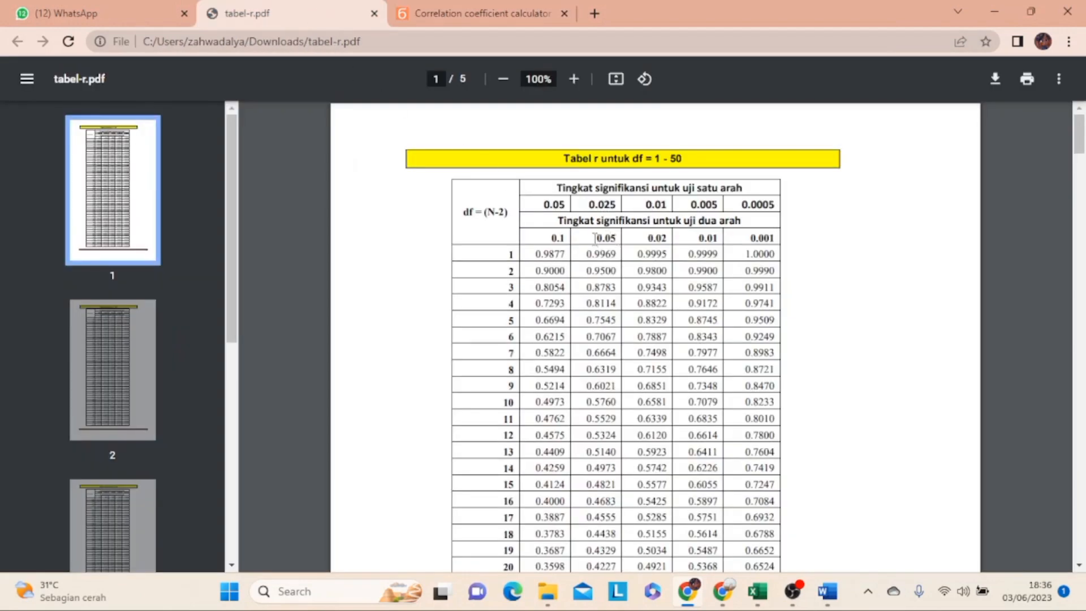
drag(594, 238, 616, 238)
click(615, 238)
scroll(519, 386, down, 10)
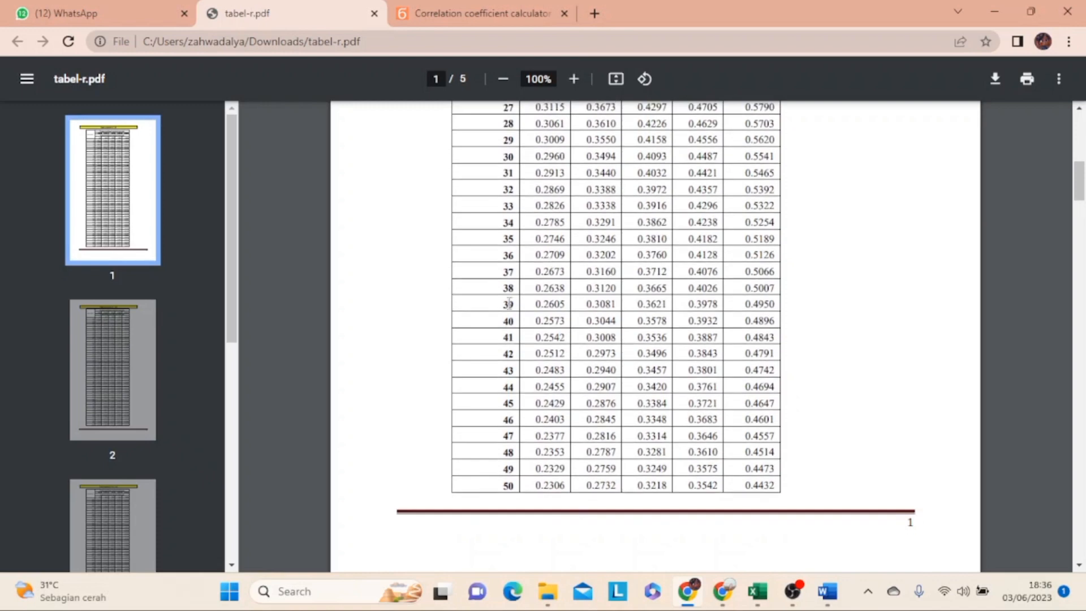
drag(500, 235, 517, 237)
drag(586, 238, 618, 238)
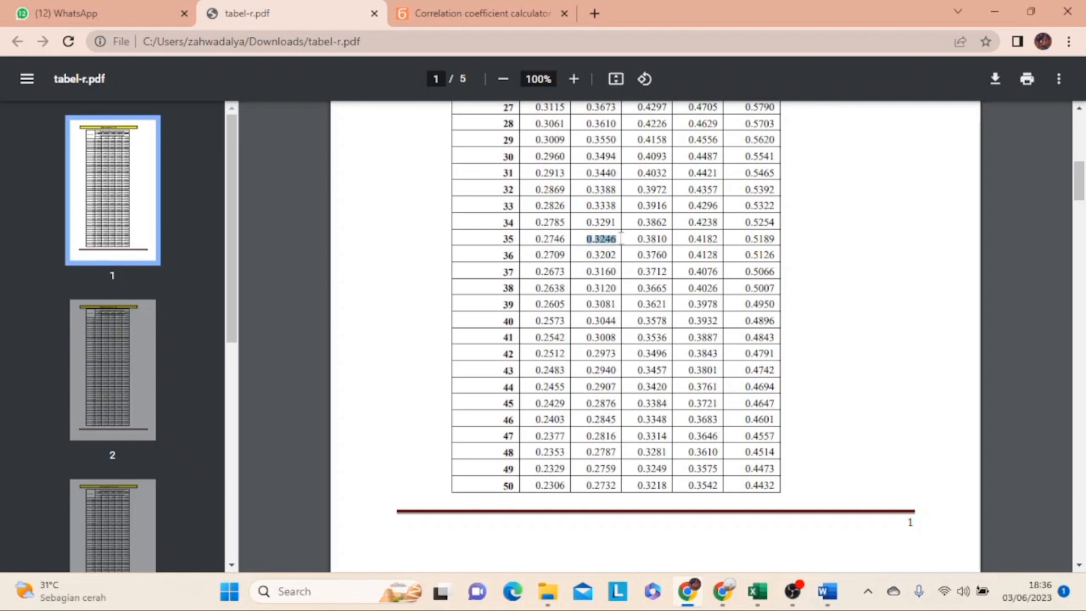
Step: Return to the correlation results and highlight the P-value label and its value
key(ctrl+Tab)
drag(24, 202, 89, 211)
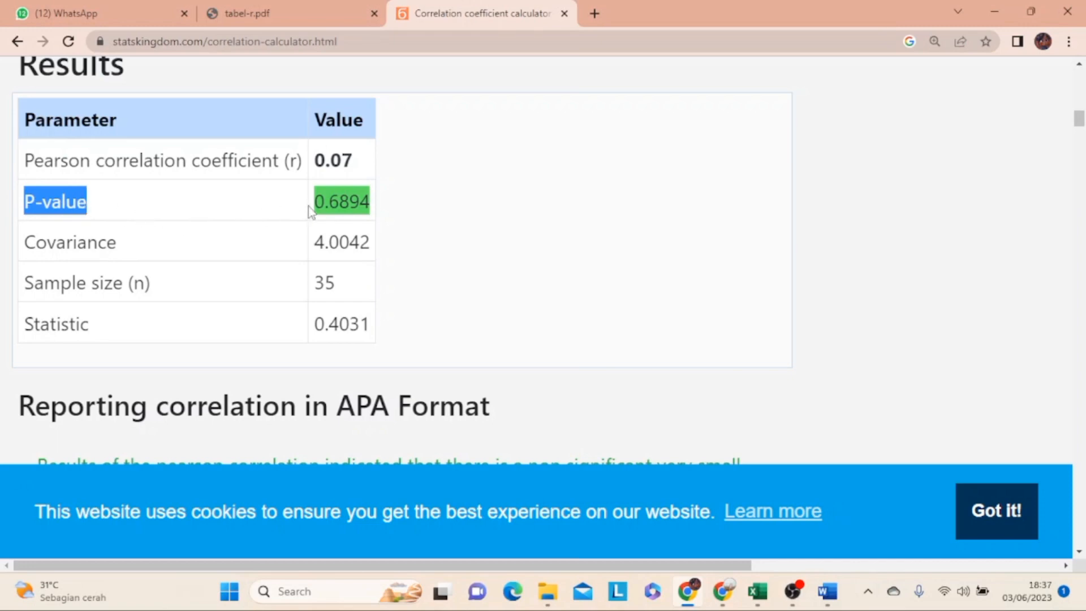
drag(314, 202, 371, 205)
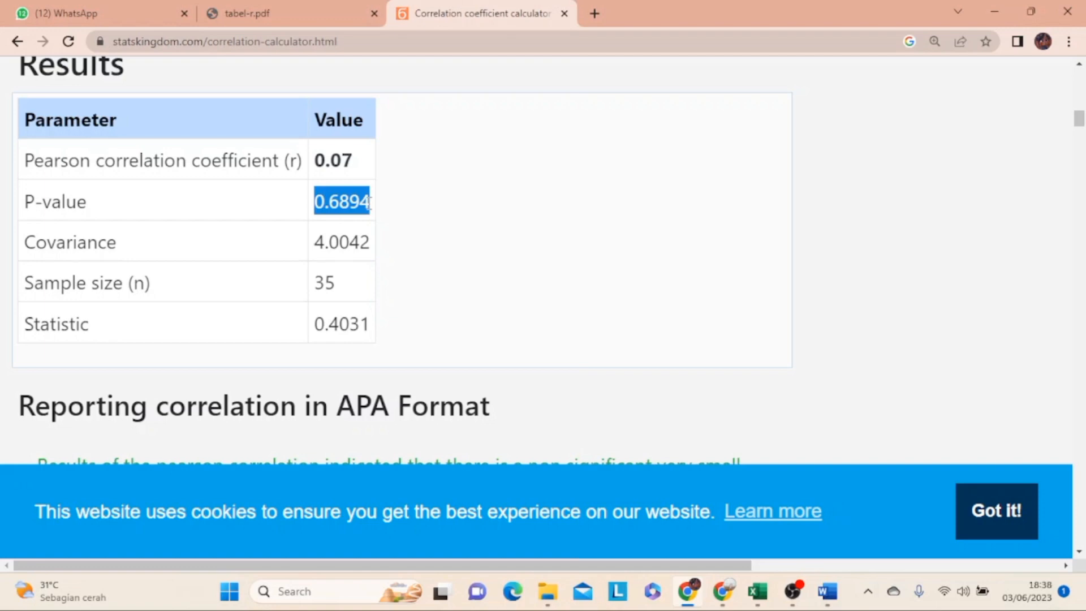
Step: Read the APA format correlation report and examine the points on the line fit plot
scroll(433, 218, down, 6)
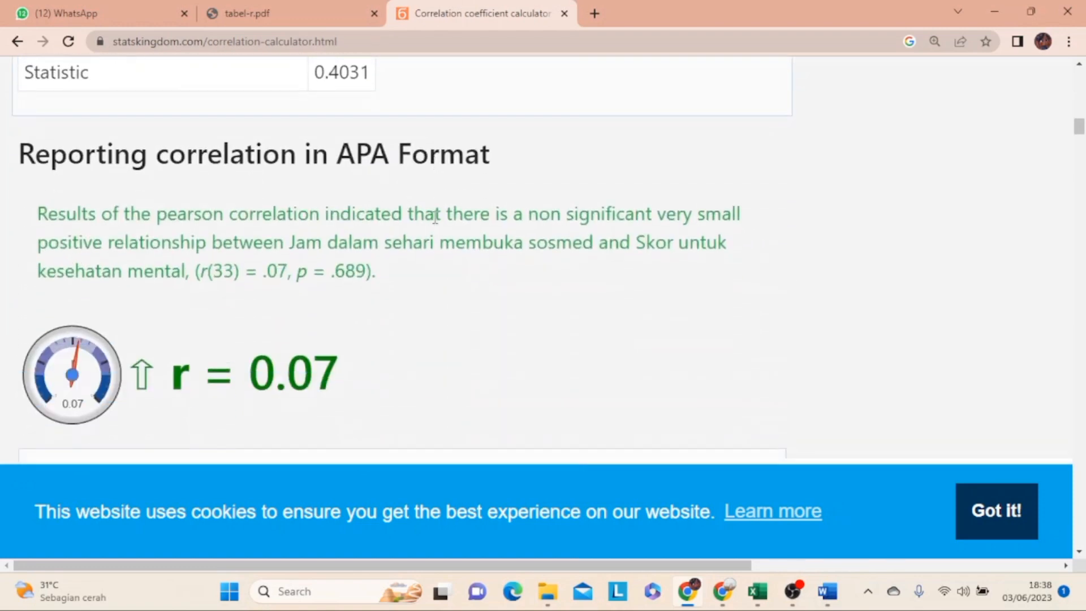
scroll(433, 218, down, 4)
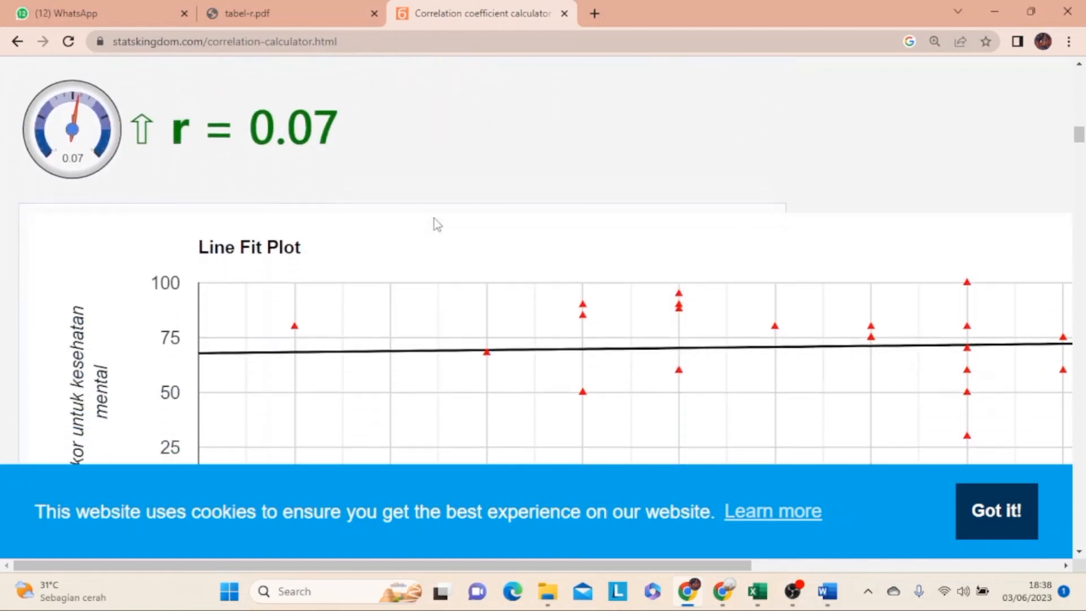
scroll(433, 218, down, 2)
scroll(433, 218, up, 3)
scroll(433, 218, down, 1)
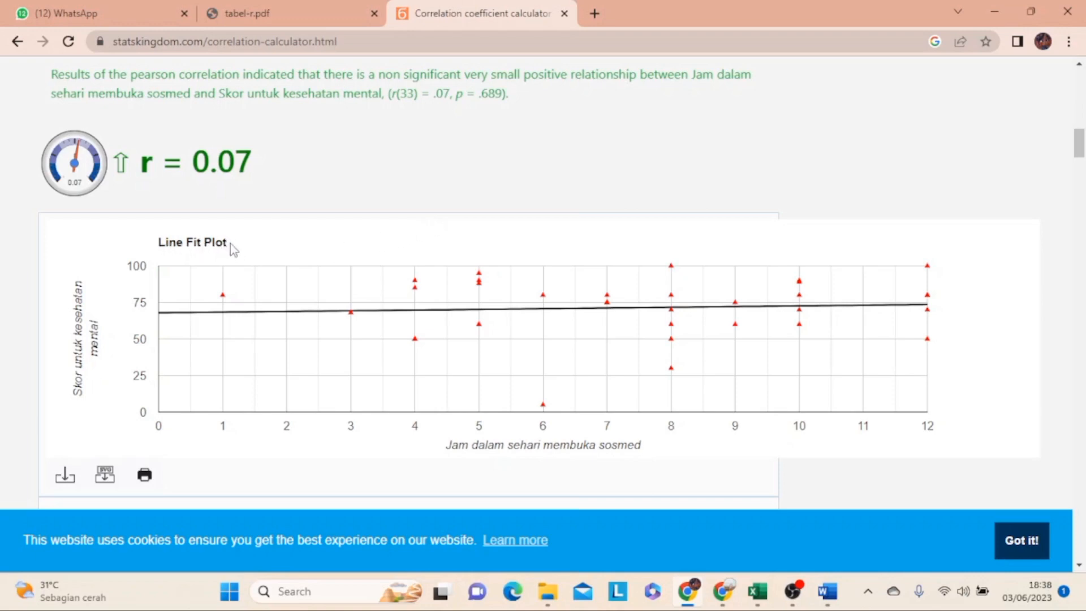
mouse_move(189, 316)
mouse_move(671, 369)
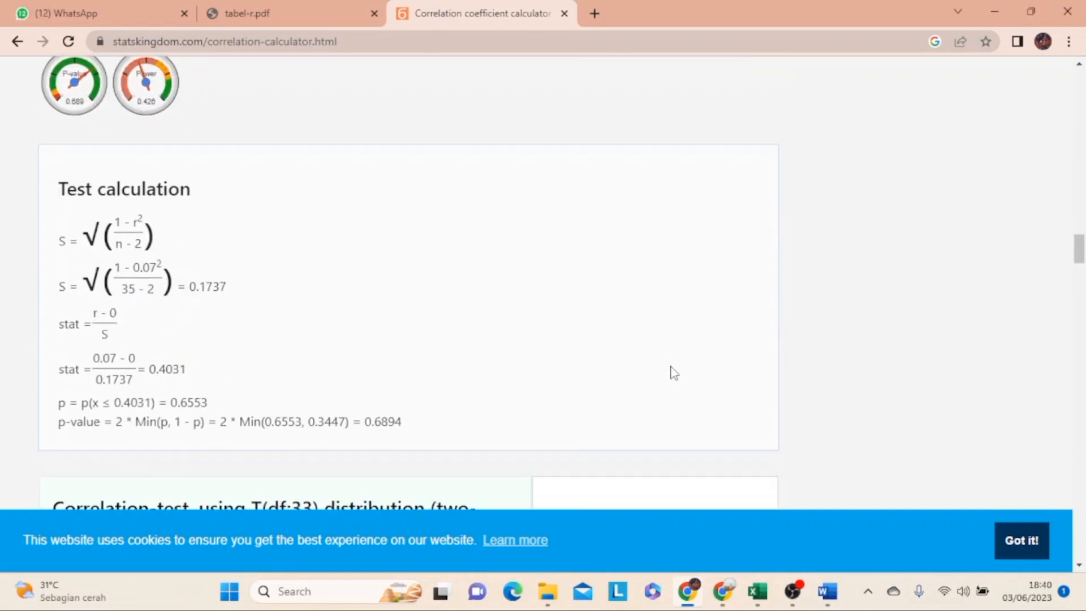
Step: Examine the two-tailed correlation test section and highlight the start of its H0 hypothesis explanation
scroll(672, 371, down, 8)
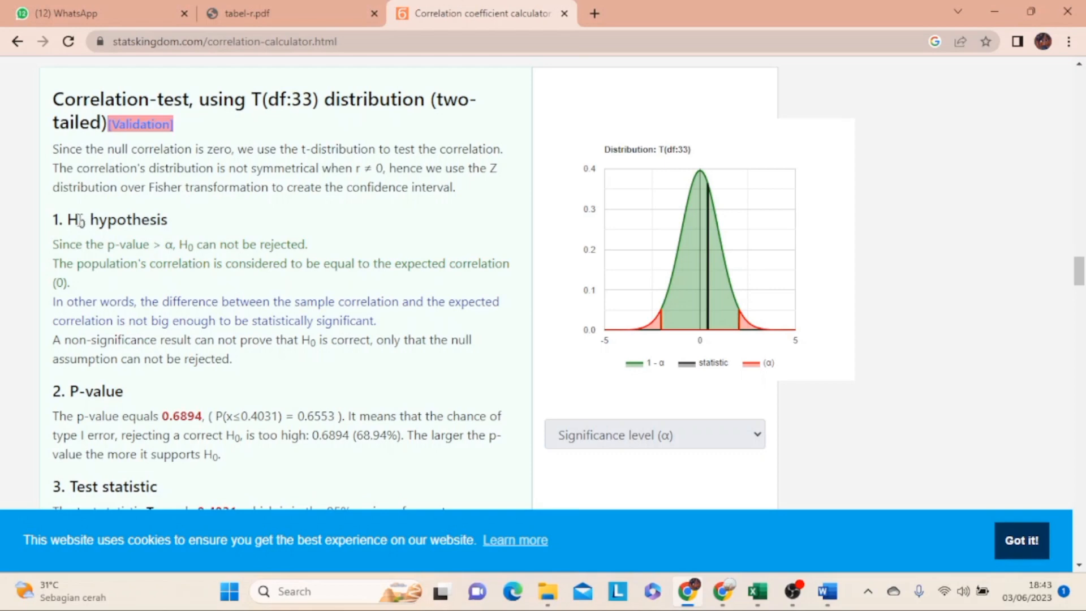
drag(69, 221, 314, 249)
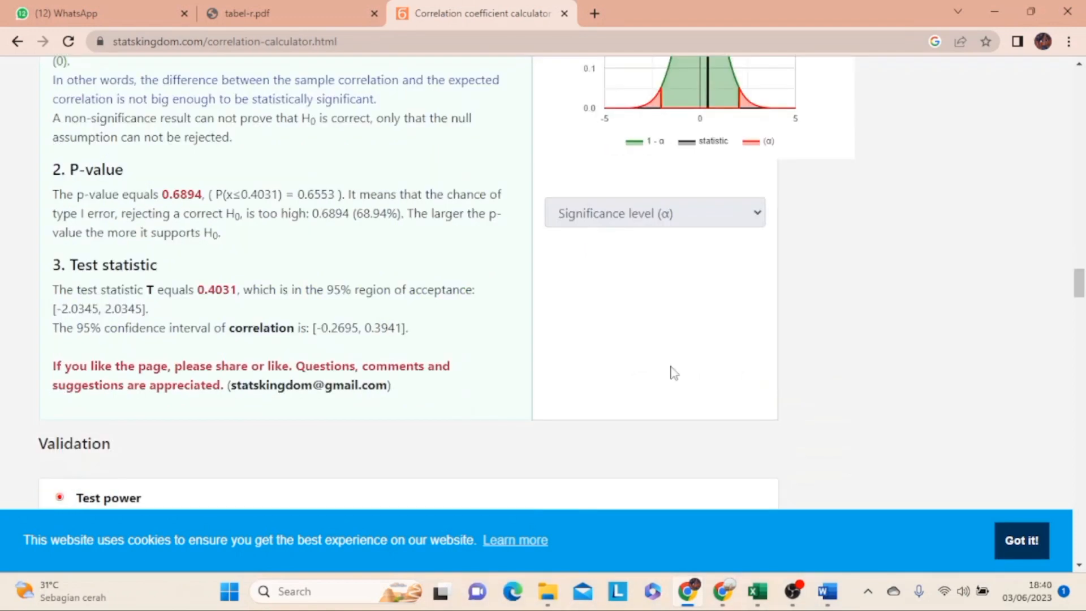
Step: Examine the Test power validation, highlighting the priori power value and the note about determining power before collecting data
scroll(672, 374, down, 6)
scroll(673, 373, down, 1)
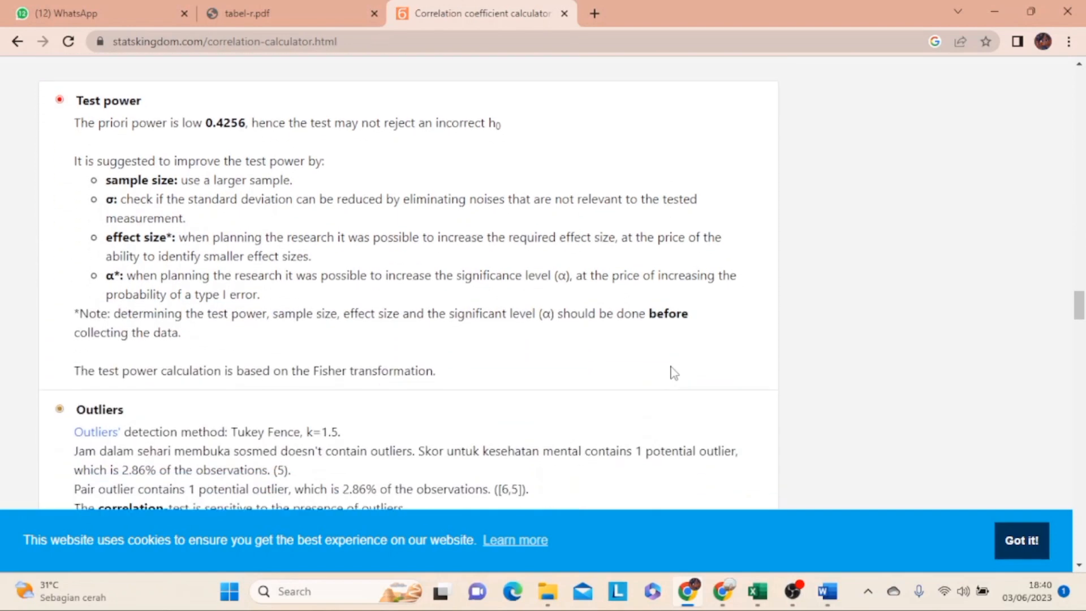
drag(204, 124, 247, 127)
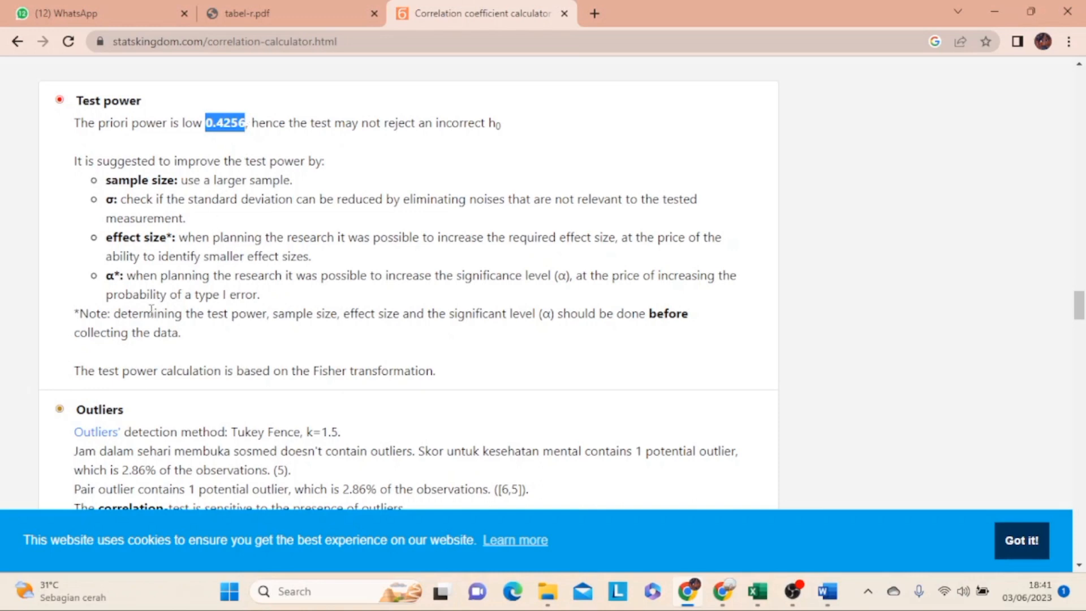
drag(115, 318, 221, 335)
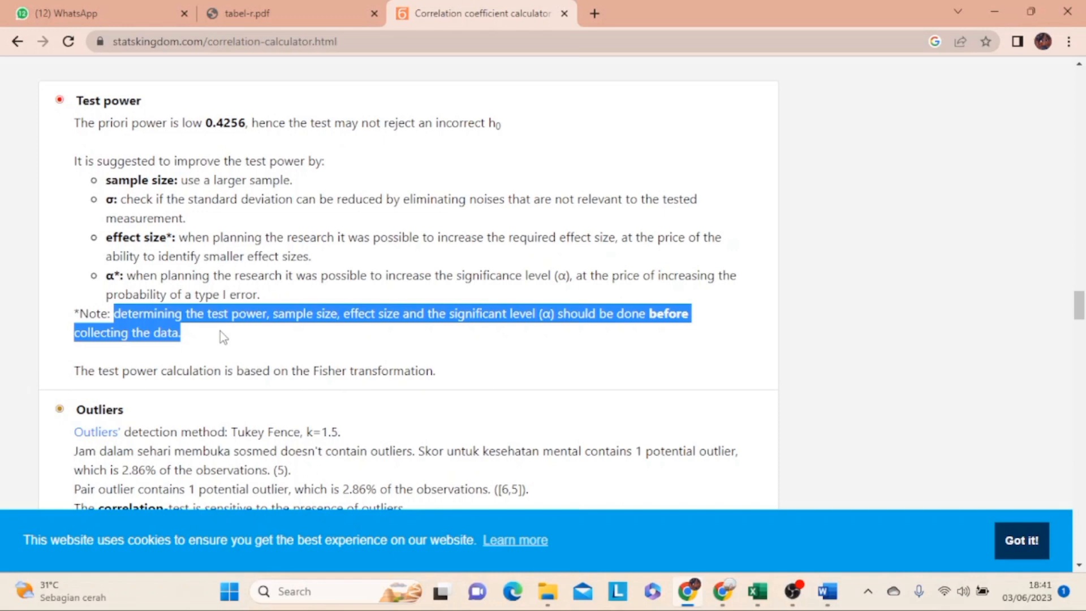
click(225, 338)
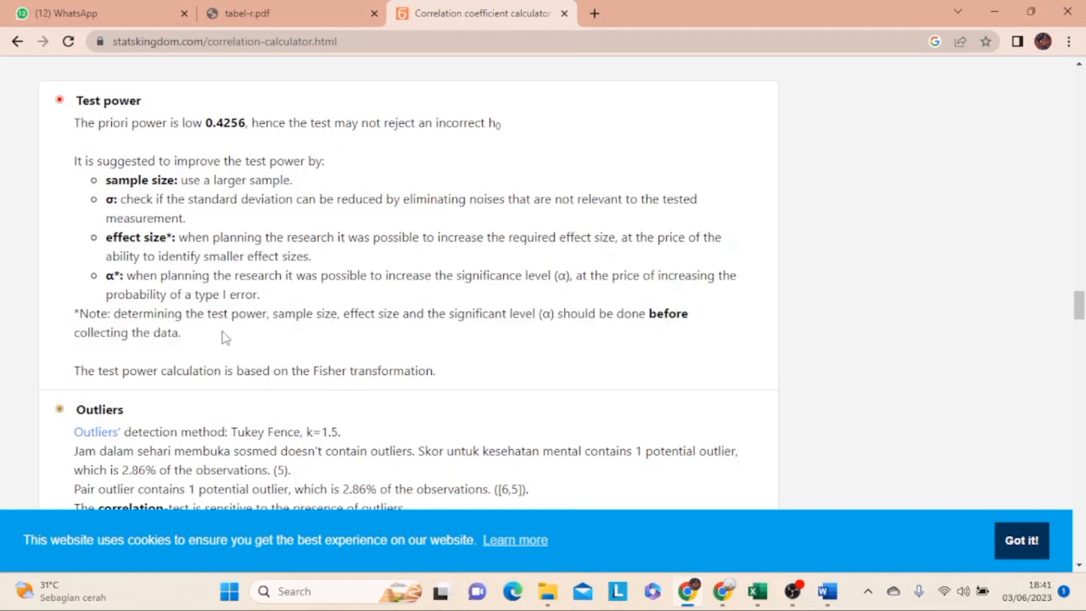